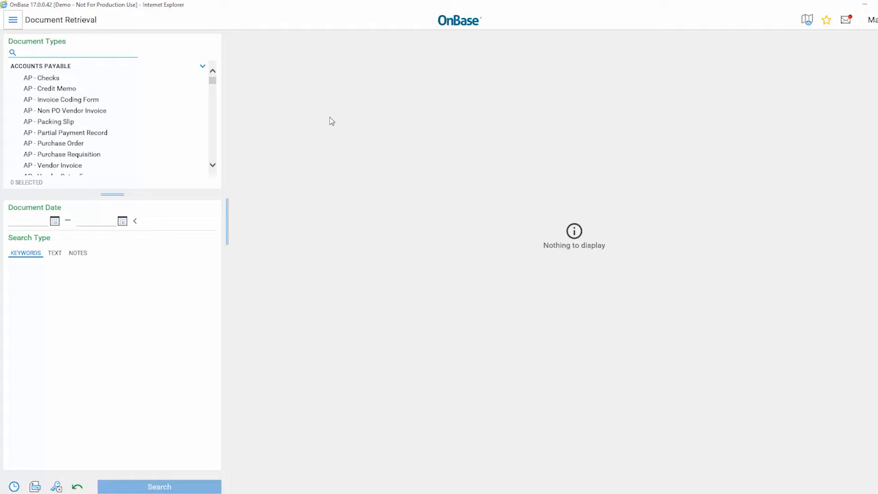
Step: Open Workflow in a maximized window and widen the life cycle pane so the full life cycle names fit
left_click(12, 21)
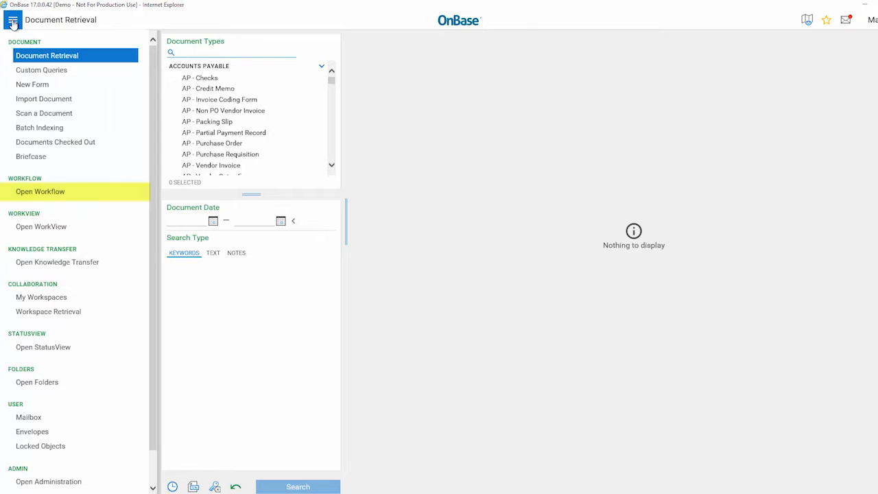
left_click(48, 192)
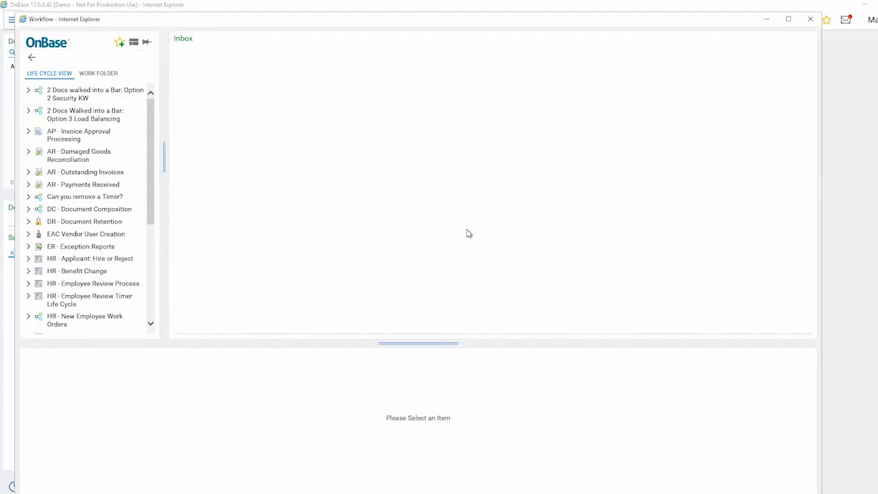
left_click(788, 19)
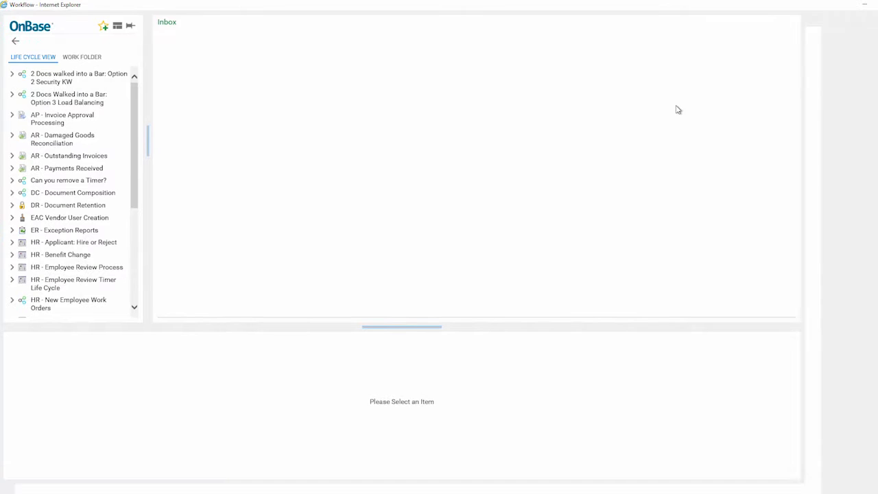
left_click_drag(171, 153, 207, 156)
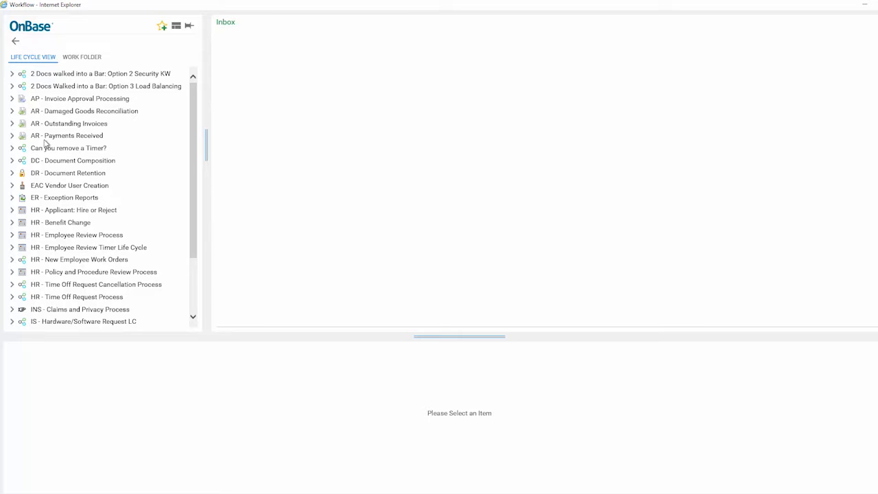
Step: Expand the AR - Outstanding Invoices life cycle to list its queues, after a brief look inside AR - Damaged Goods Reconciliation
left_click(11, 123)
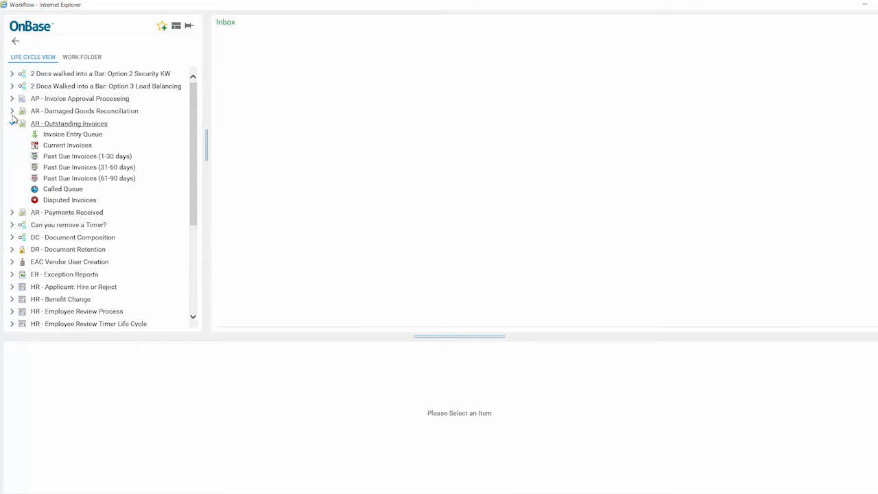
left_click(12, 111)
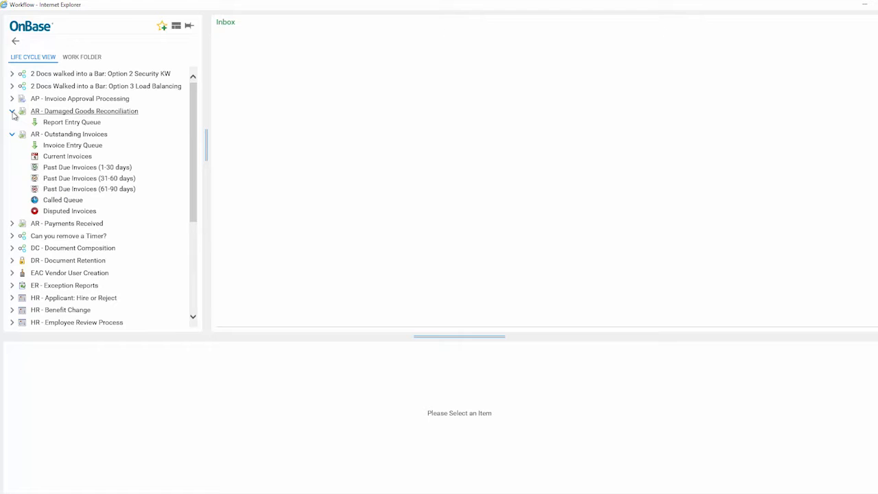
left_click(12, 111)
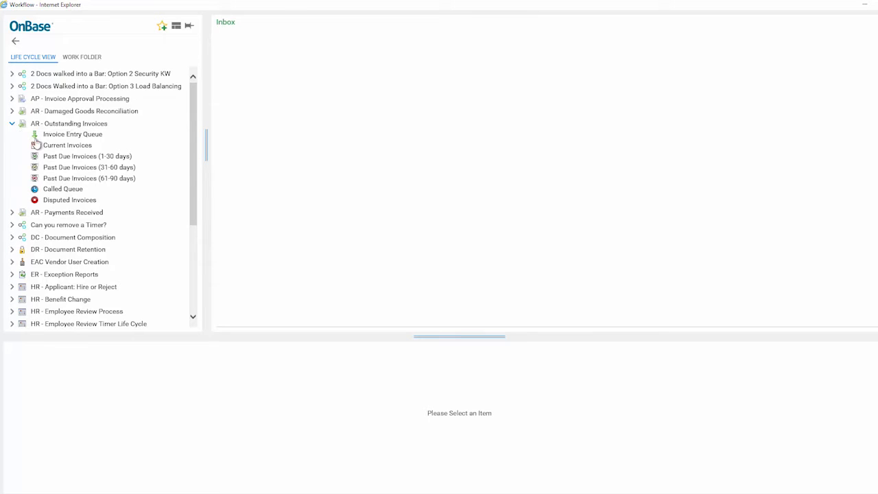
Step: Open the Current Invoices queue, fit the Customer Name column to its contents and sort the inbox by customer name
left_click(77, 147)
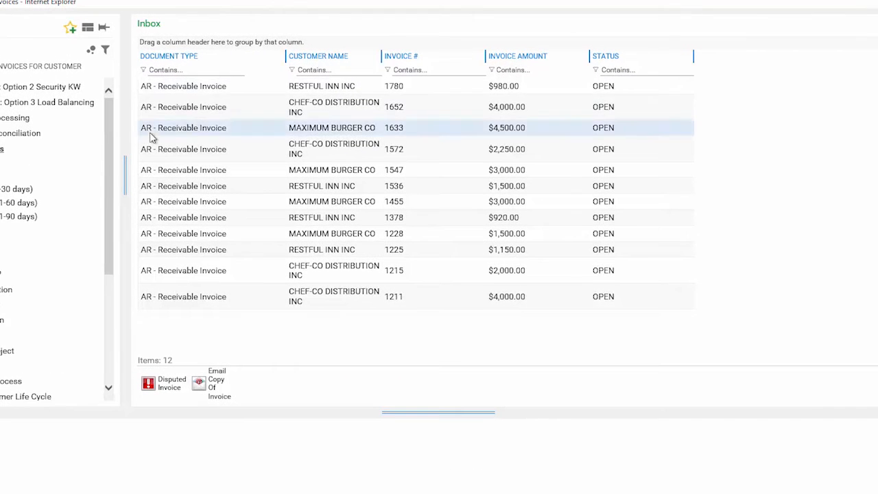
double_click(381, 56)
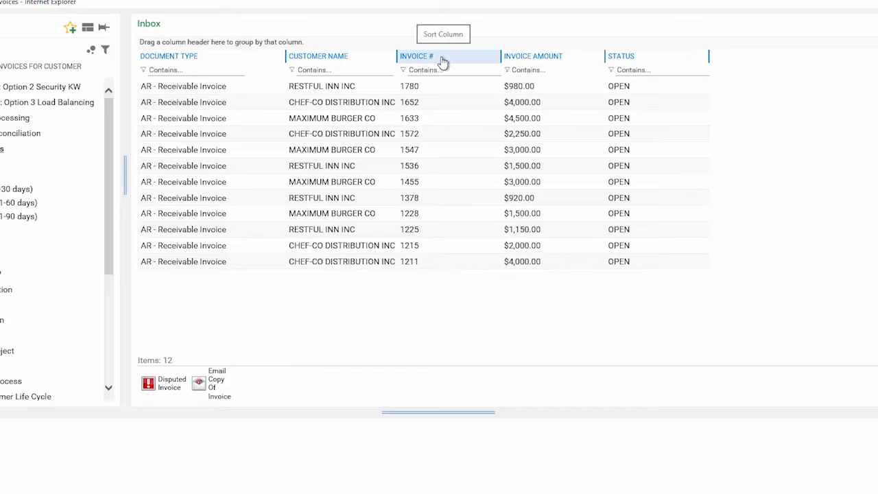
left_click(327, 59)
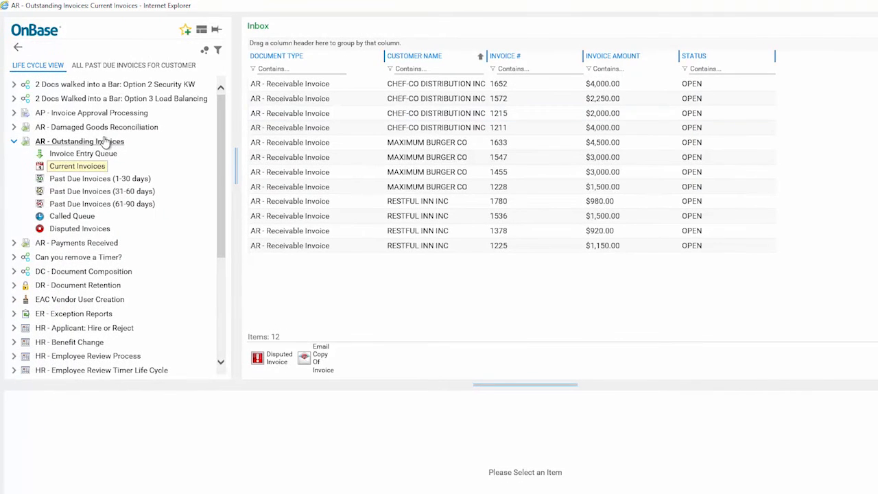
Step: View the process flow diagram of the AR - Outstanding Invoices life cycle in an enlarged window, and close it
left_click(101, 141)
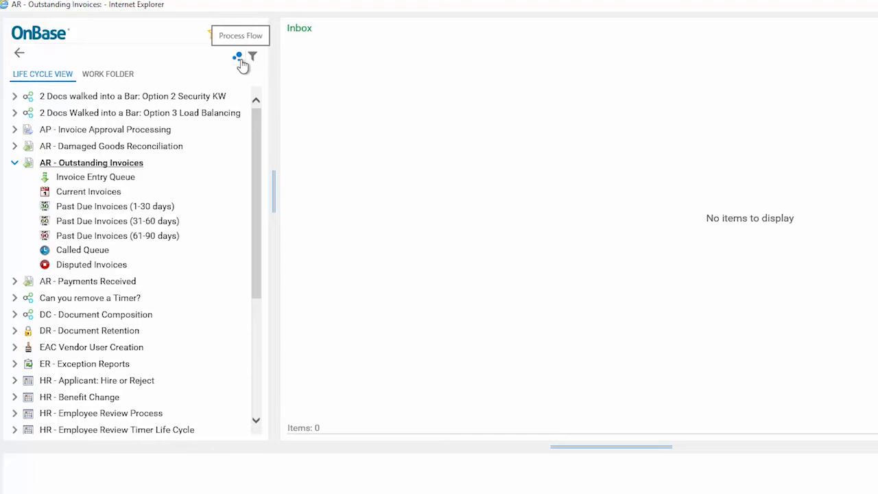
left_click(238, 59)
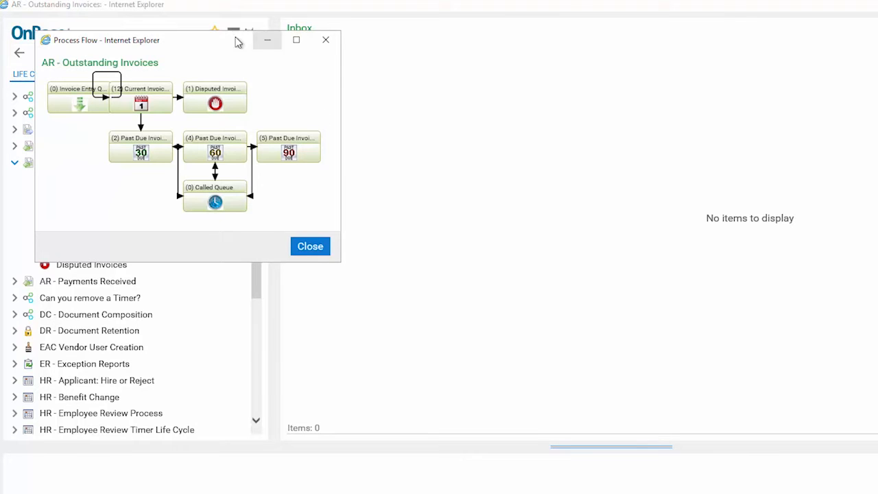
left_click_drag(244, 42, 498, 64)
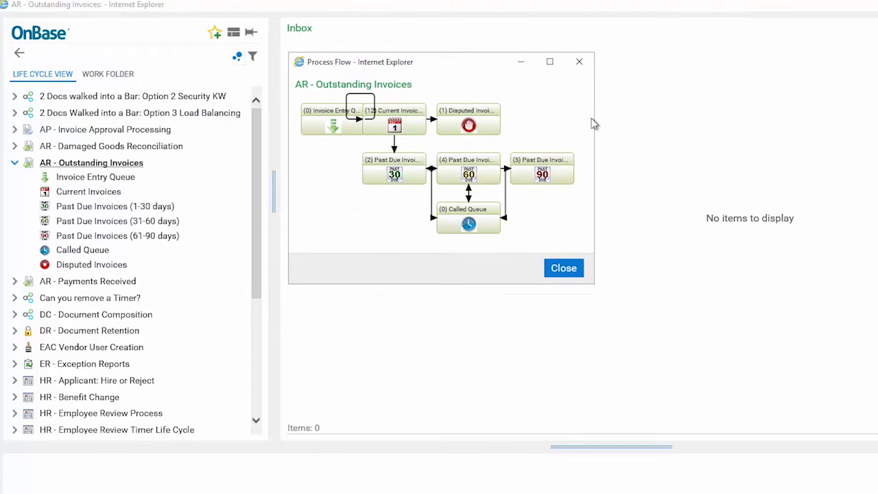
left_click_drag(595, 122, 664, 119)
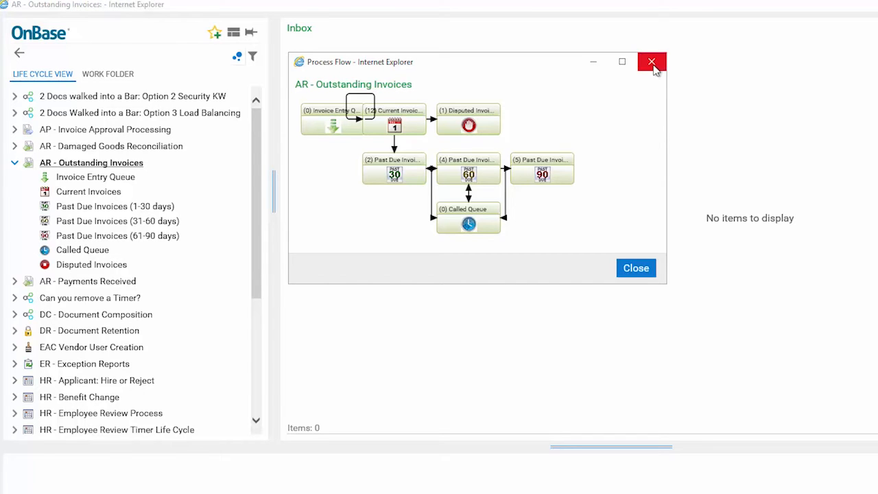
left_click(637, 269)
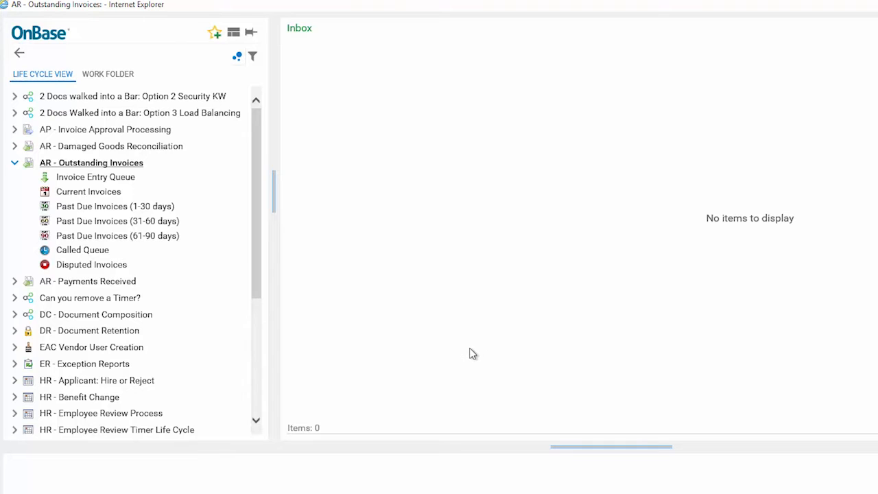
Step: Open the $1,500.00 MAXIMUM BURGER CO invoice from the Current Invoices queue and enlarge the document viewer area
left_click(77, 196)
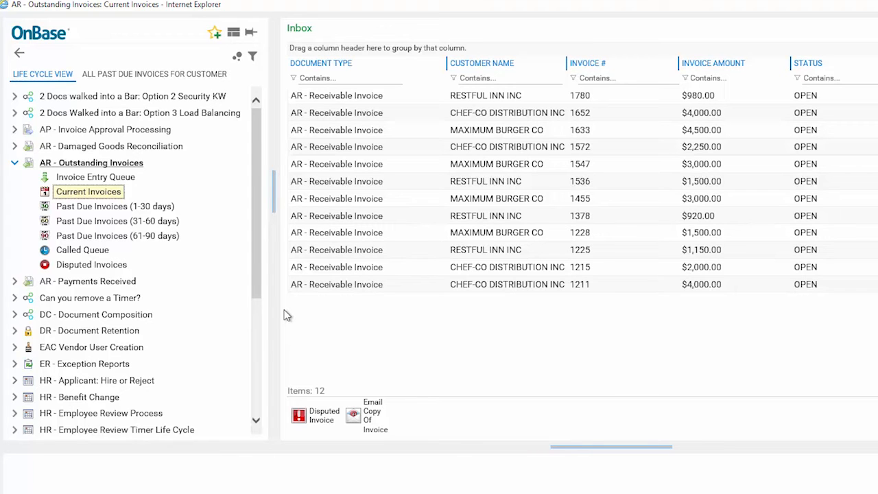
left_click(376, 233)
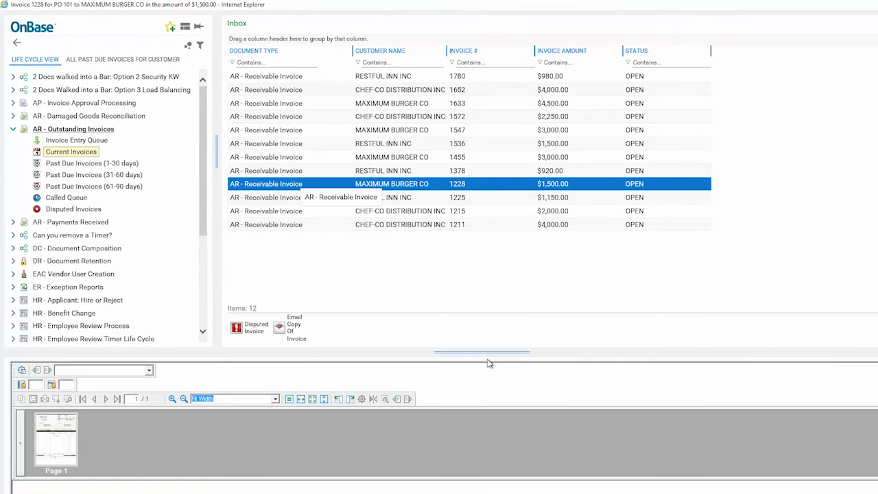
left_click_drag(488, 350, 484, 286)
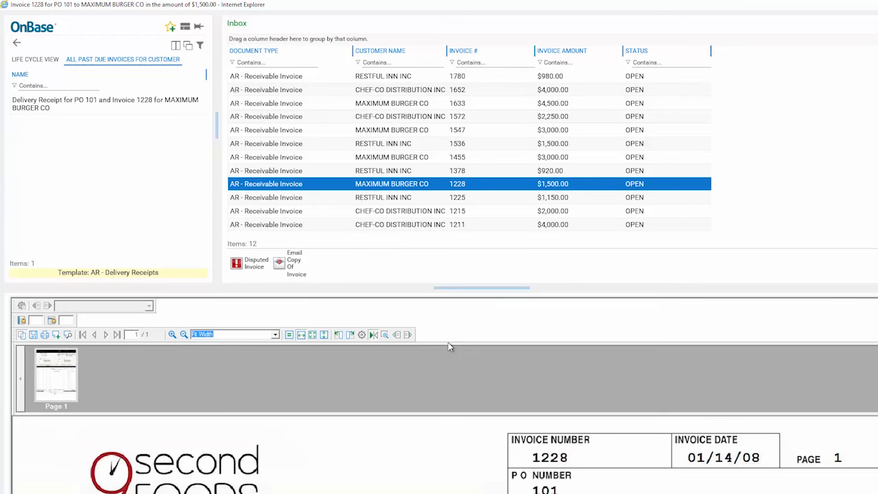
Step: View the AR - Payment cross-reference of the open invoice, and close the cross-reference results window
right_click(440, 449)
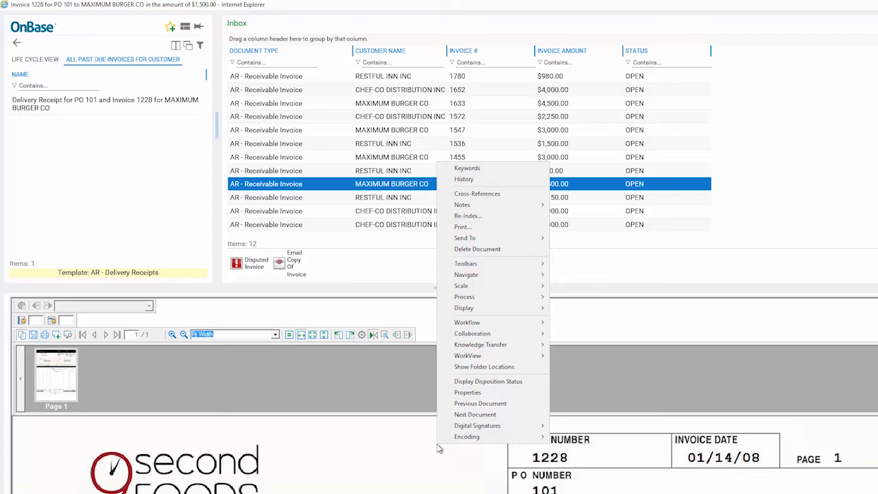
left_click(438, 445)
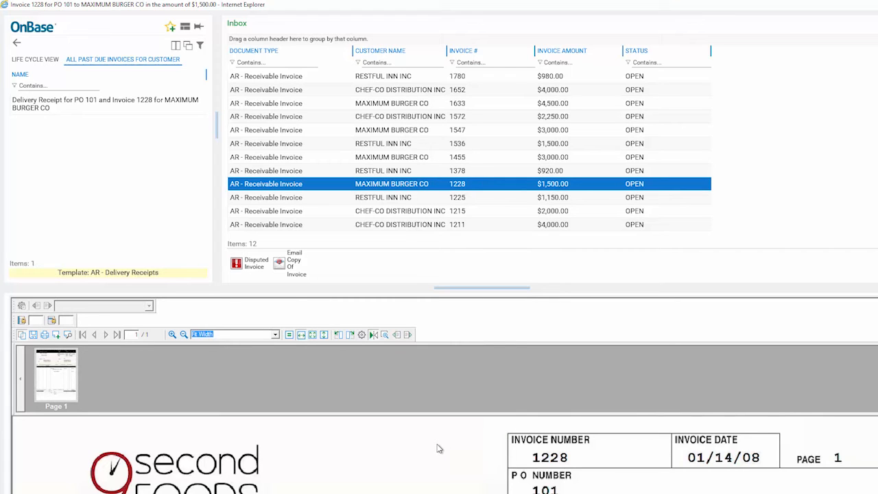
right_click(432, 450)
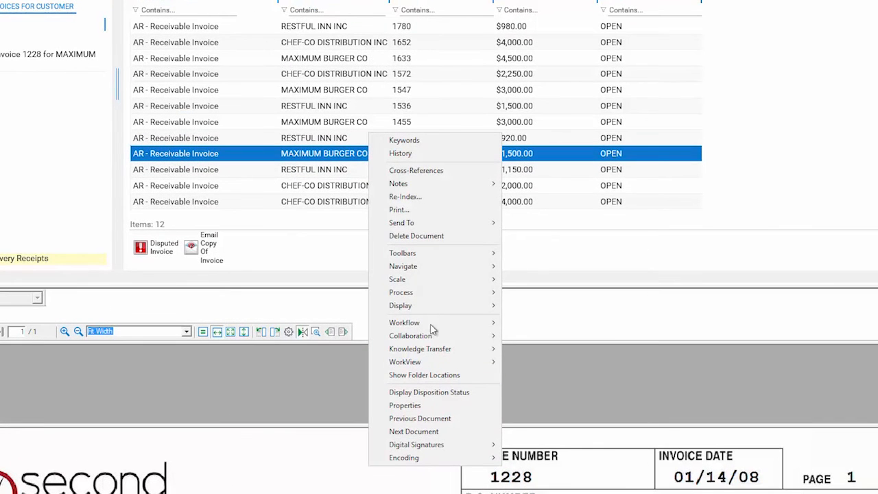
left_click(406, 170)
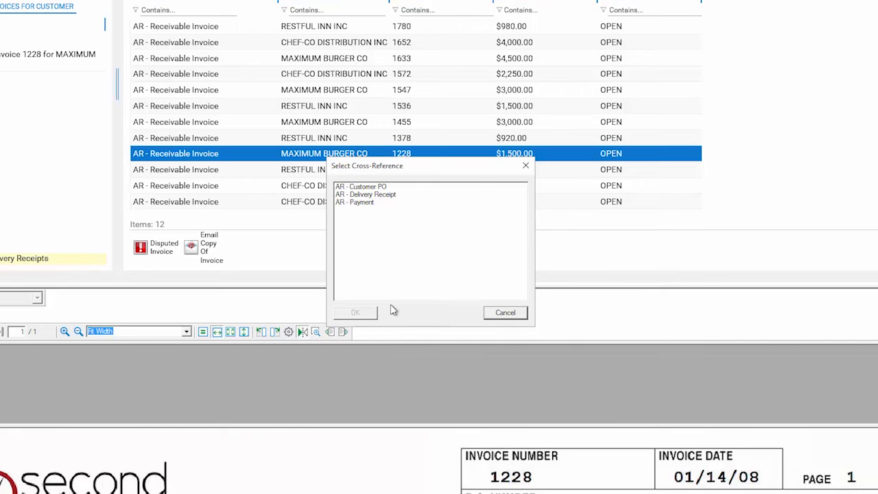
double_click(369, 204)
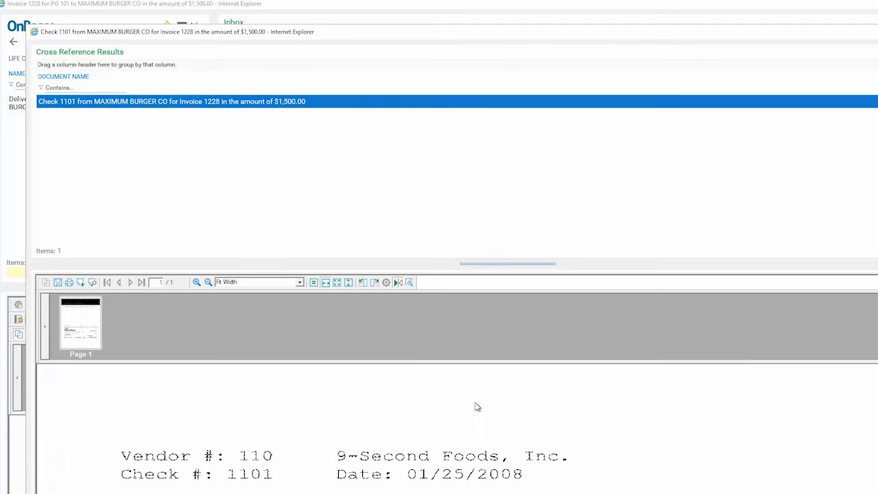
left_click_drag(759, 36, 684, 49)
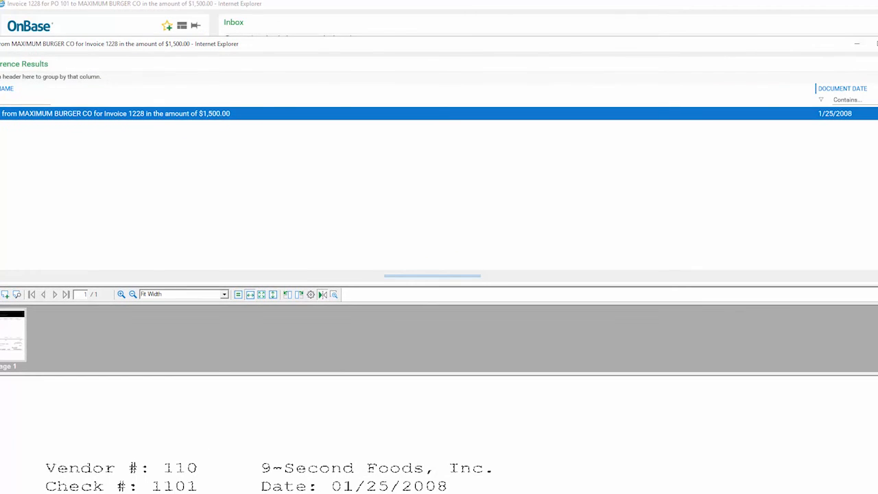
left_click(877, 44)
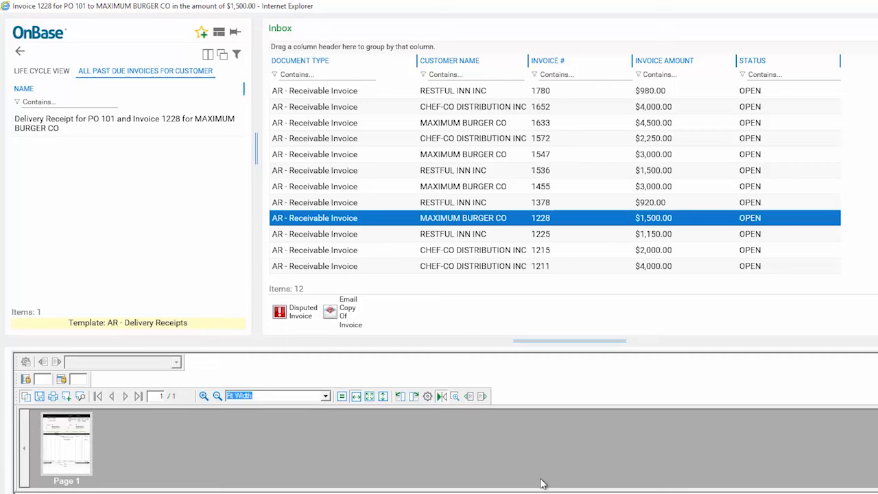
Step: Mark the open invoice as disputed with the prefilled note text, and open it in the Disputed Invoices queue
left_click(284, 320)
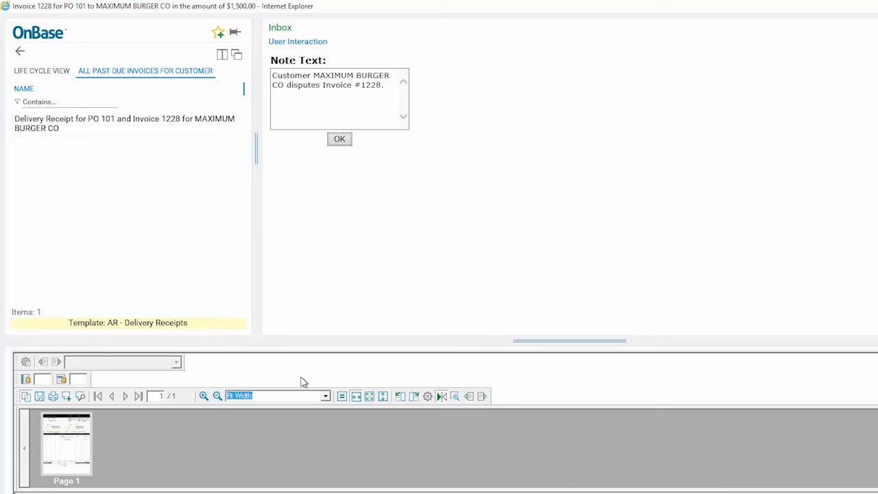
left_click(339, 140)
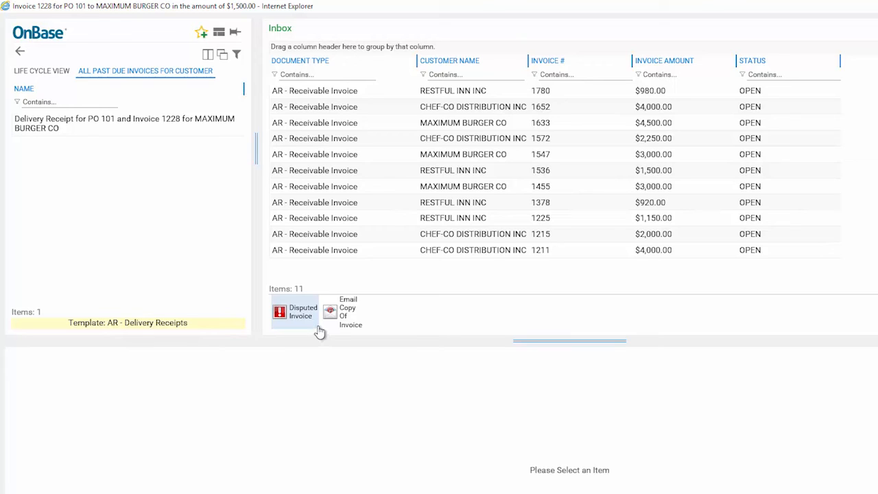
left_click(54, 73)
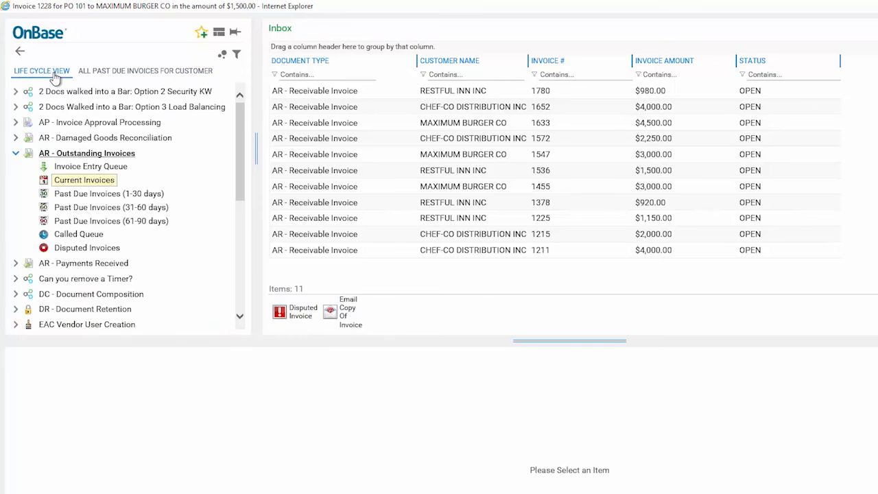
left_click(96, 250)
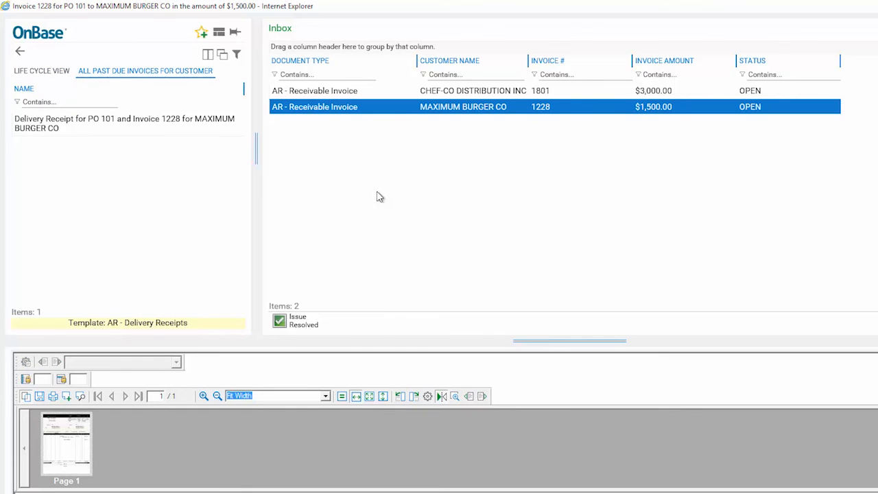
Step: Look through the Past Due Invoices queues for 1-30, 31-60 and 61-90 days in the life cycle view
left_click(43, 71)
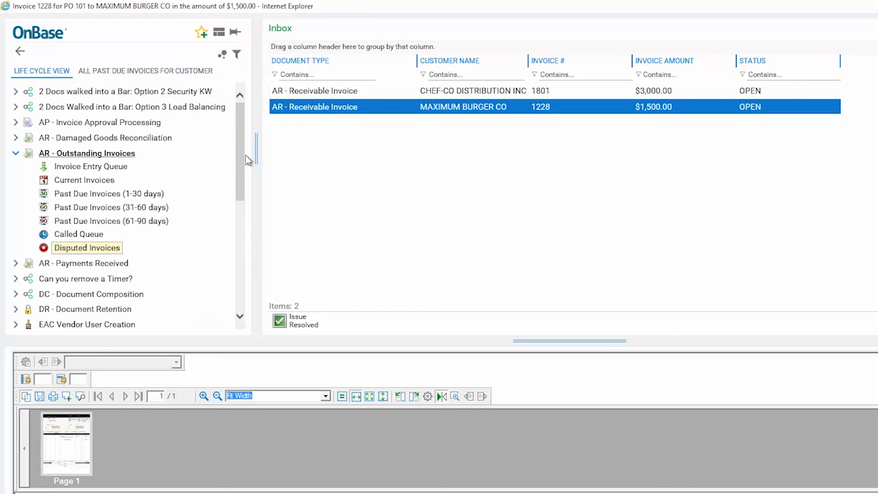
left_click(109, 195)
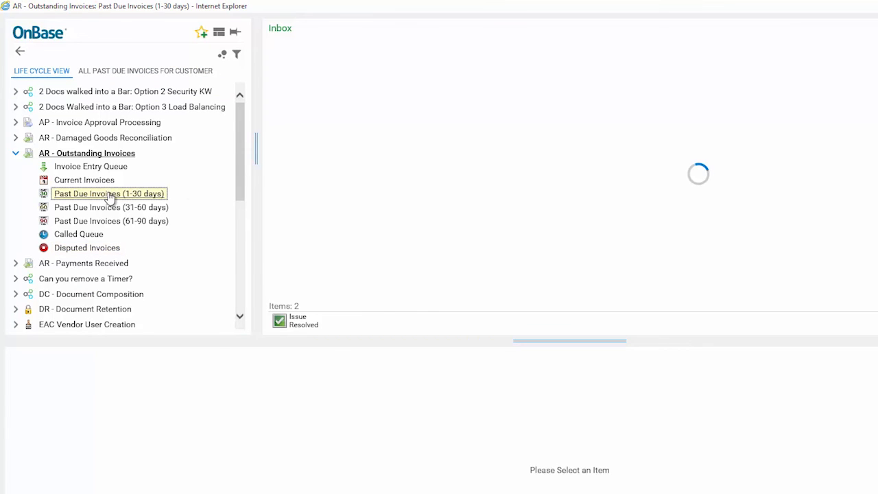
left_click(108, 211)
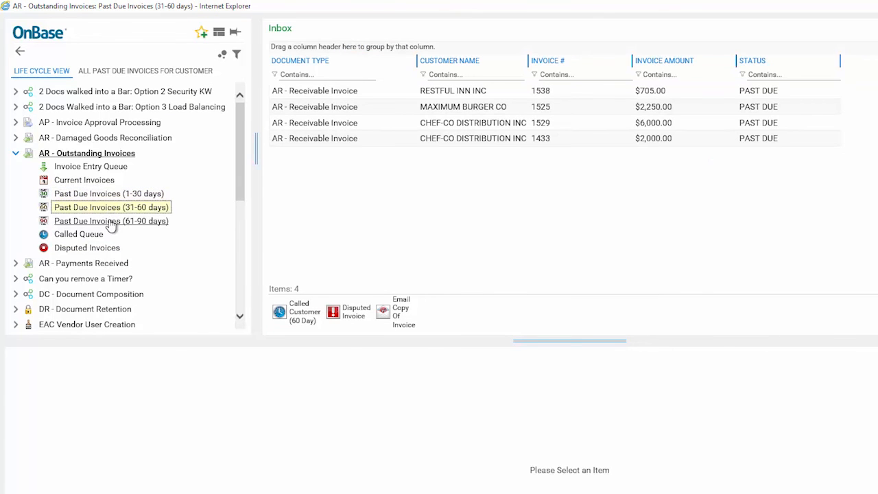
left_click(110, 224)
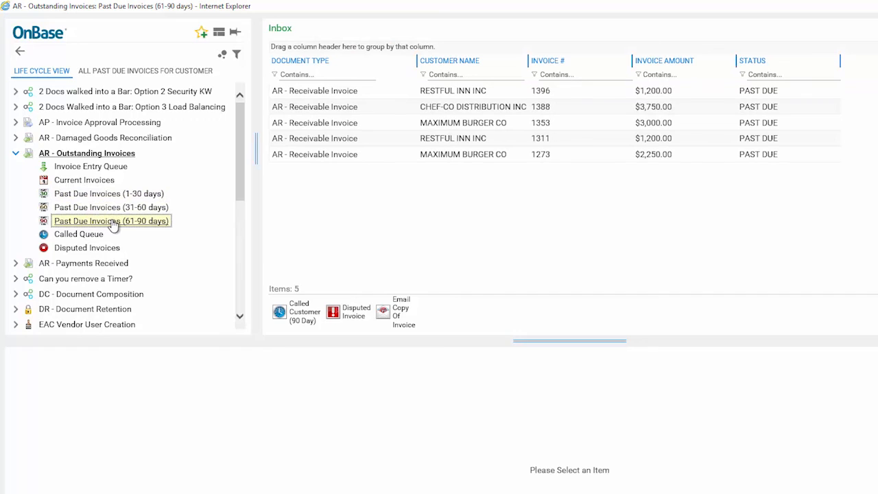